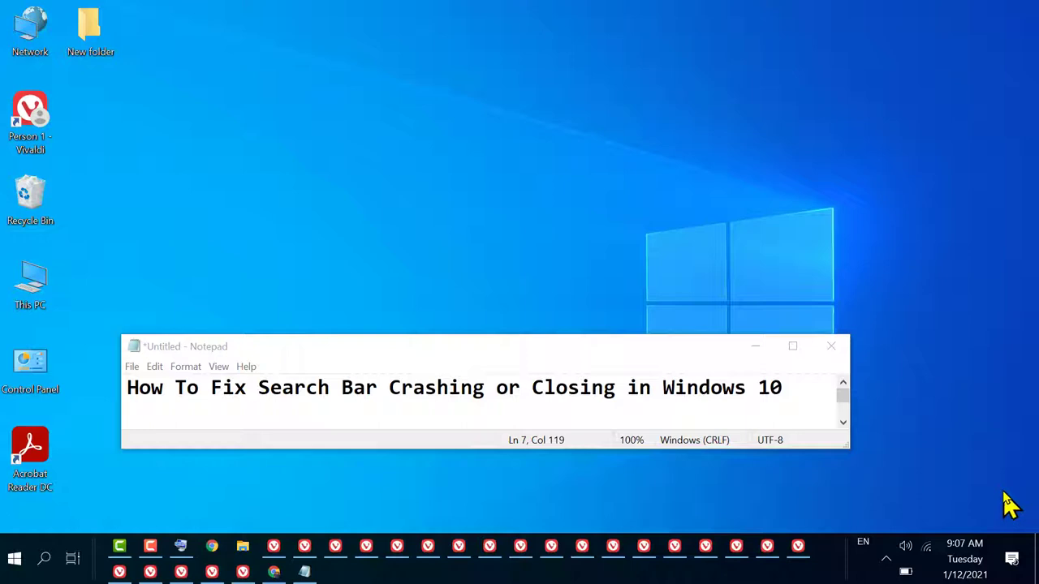
Minimise the note, restart the WSearch (Windows Search) service from Task Manager's list of services, and close Task Manager.
{"action": "left_click", "coordinate": [753, 347]}
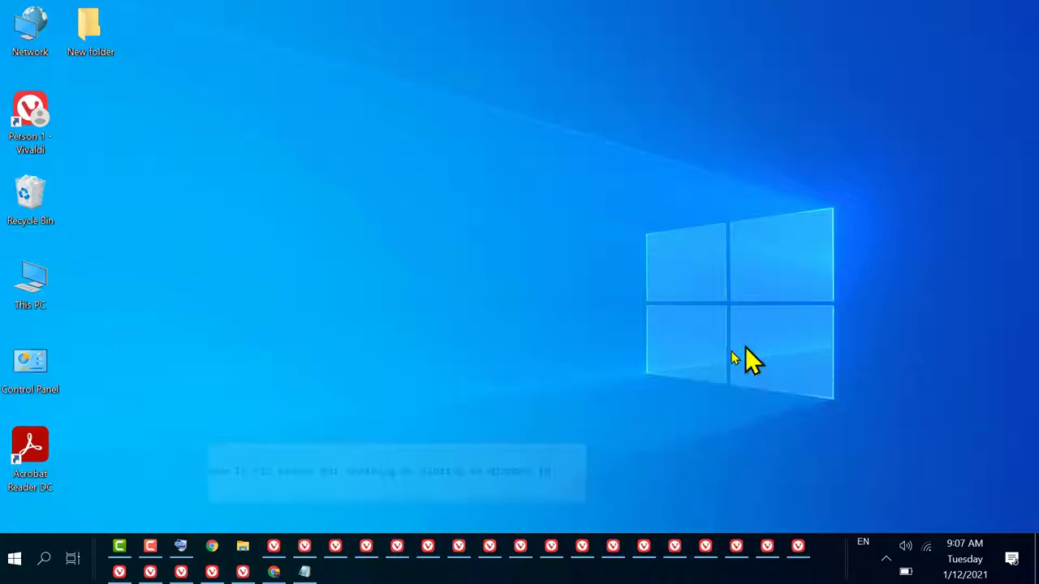
{"action": "right_click", "coordinate": [494, 574]}
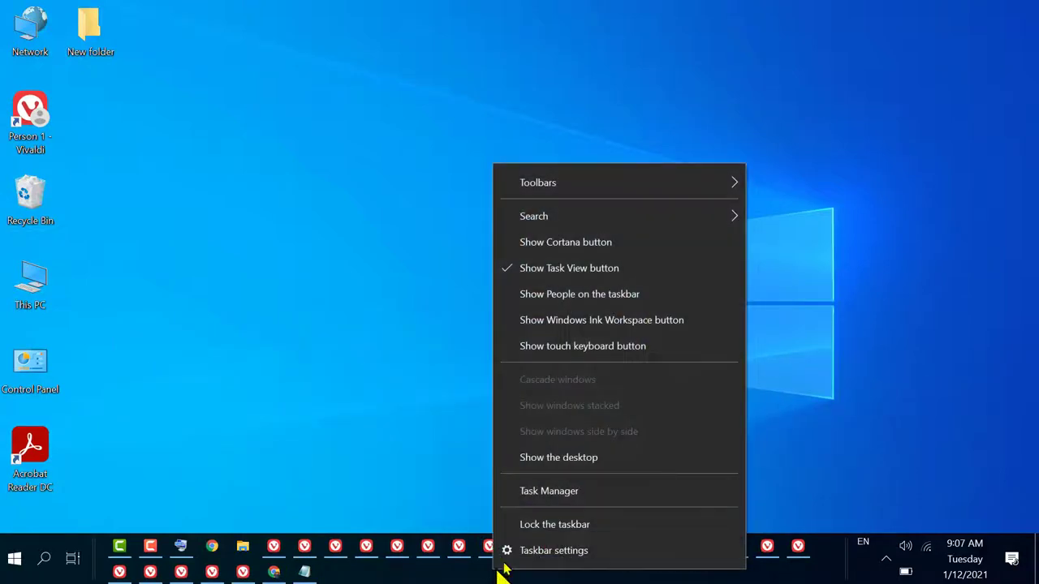
{"action": "left_click", "coordinate": [580, 501]}
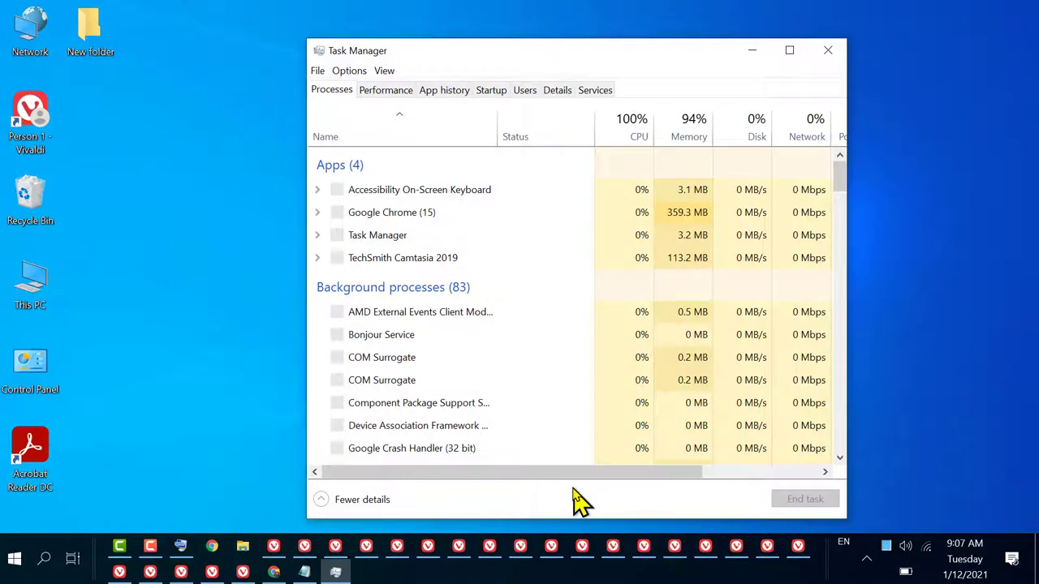
{"action": "left_click", "coordinate": [591, 94]}
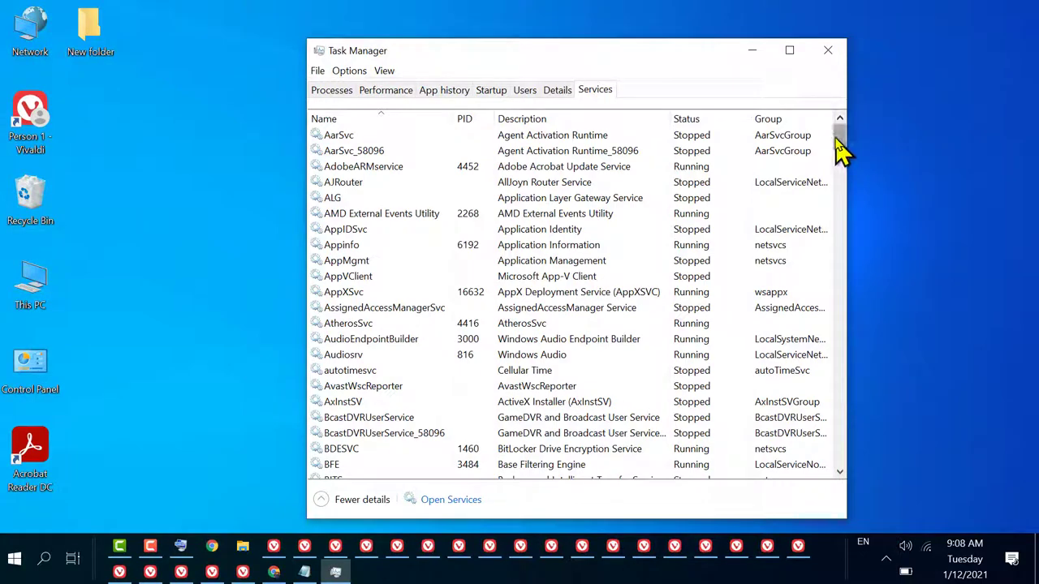
{"action": "left_click_drag", "start_coordinate": [841, 150], "coordinate": [844, 480]}
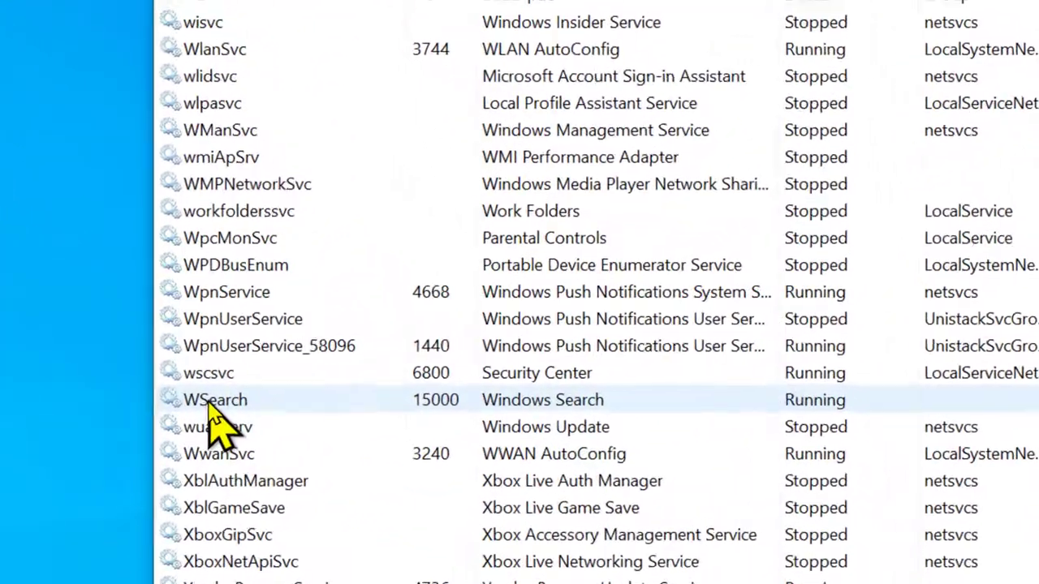
{"action": "right_click", "coordinate": [188, 411]}
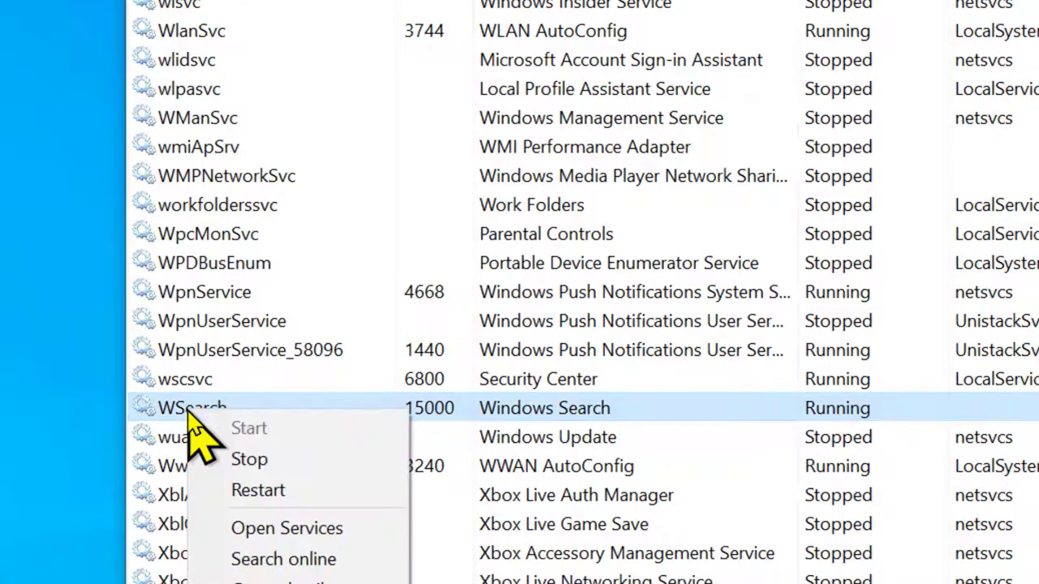
{"action": "left_click", "coordinate": [287, 492]}
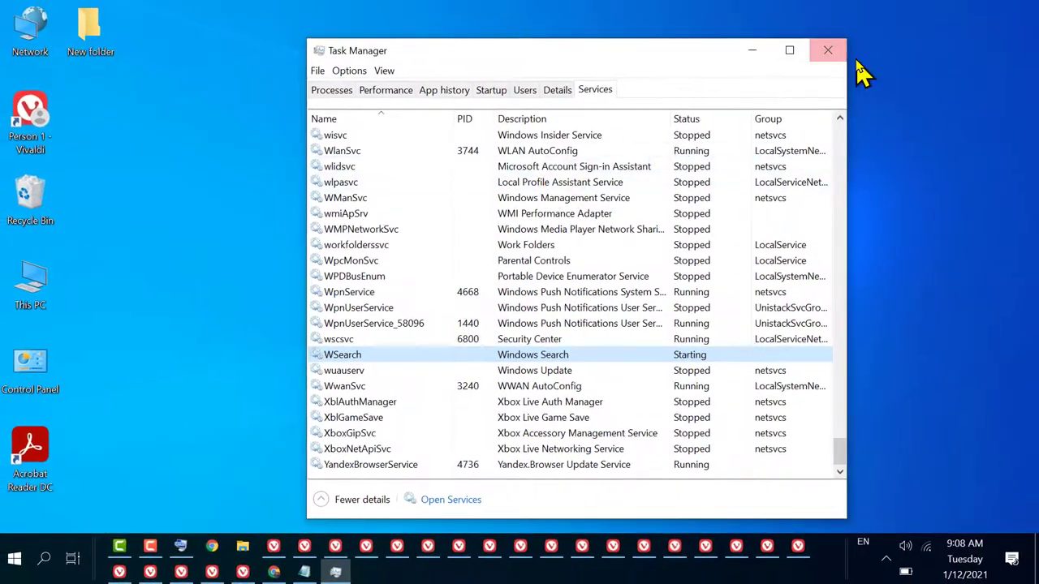
{"action": "left_click", "coordinate": [828, 51]}
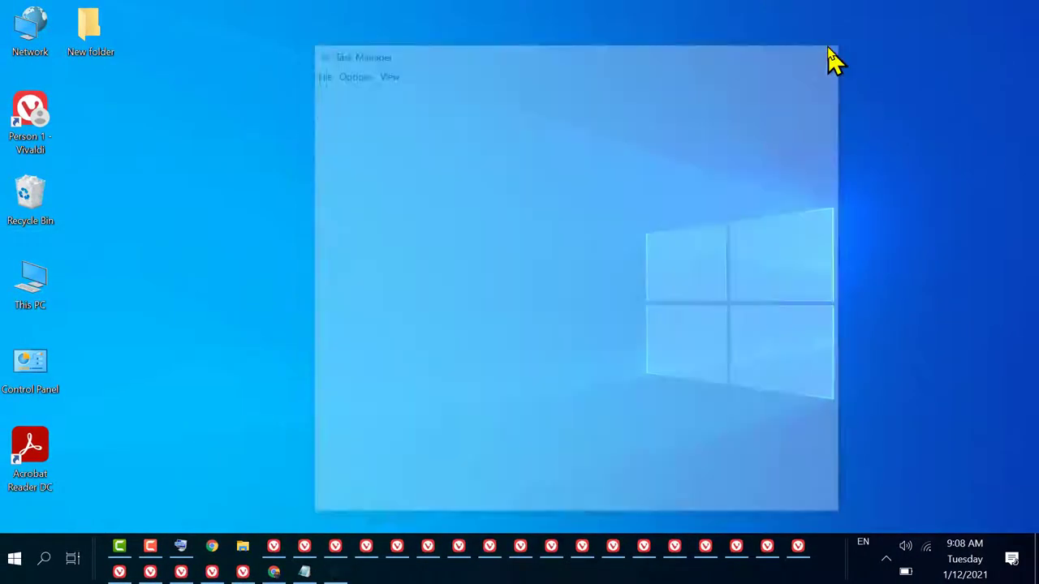
Open the Searching Windows page of the Windows search settings and start the indexer troubleshooter.
{"action": "left_click", "coordinate": [20, 566]}
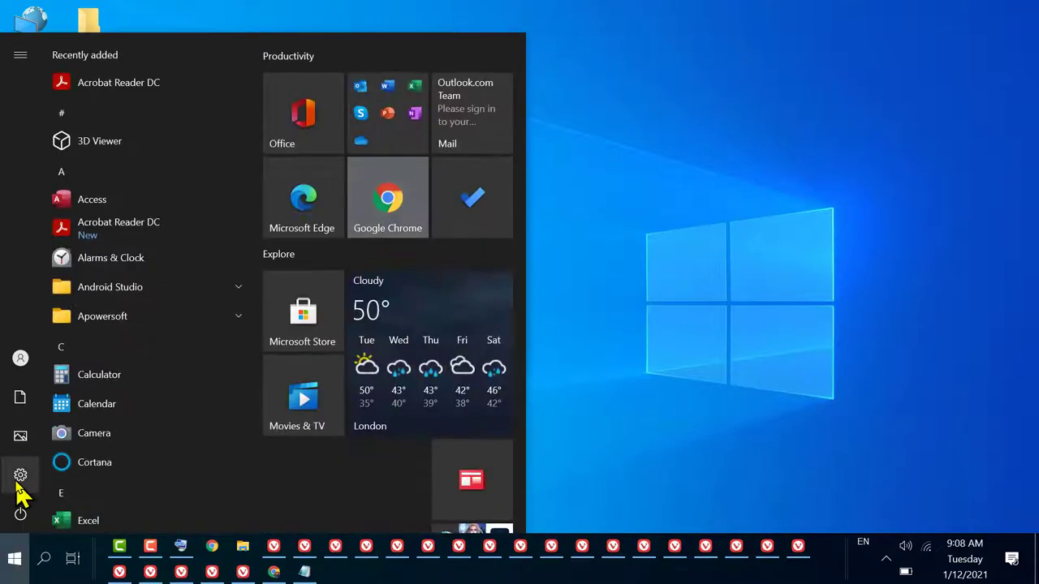
{"action": "mouse_move", "coordinate": [22, 480]}
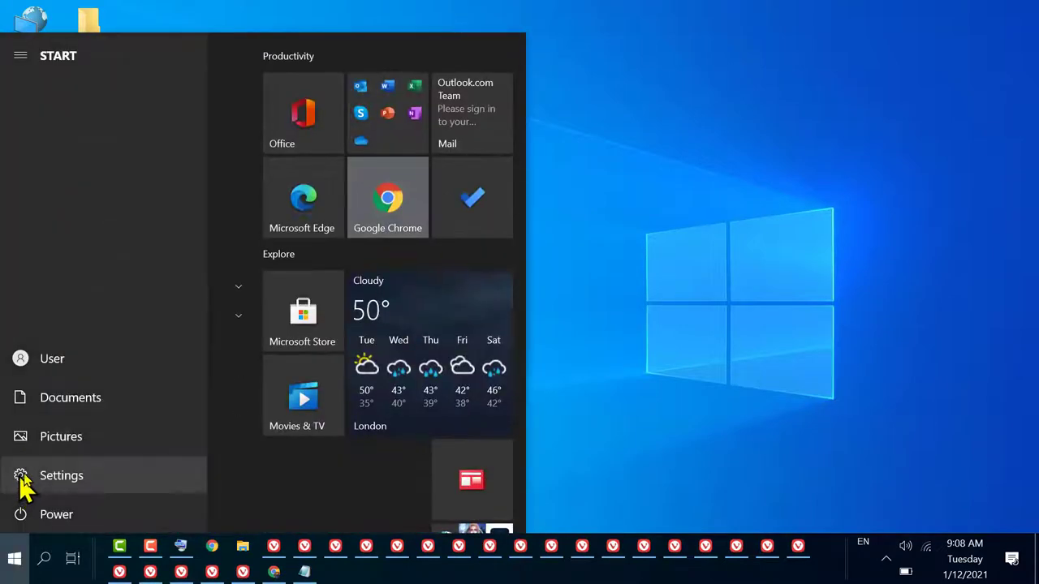
{"action": "left_click", "coordinate": [61, 476]}
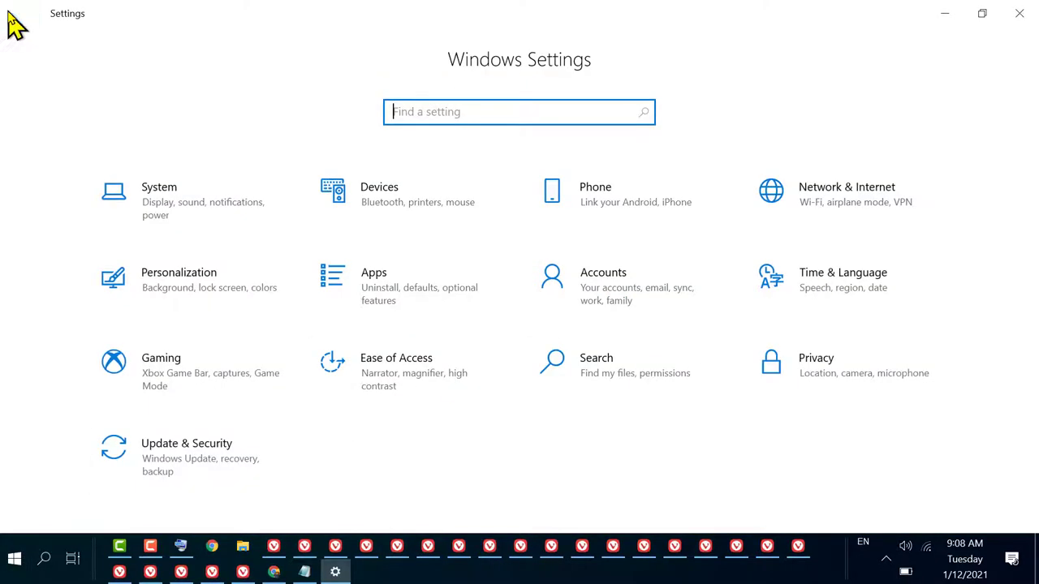
{"action": "left_click", "coordinate": [613, 374]}
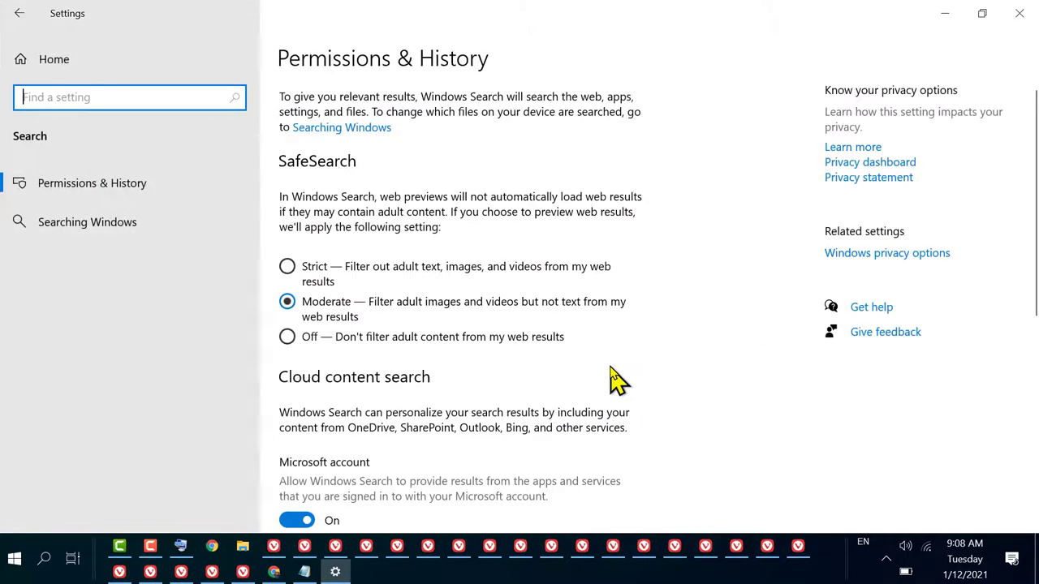
{"action": "scroll", "coordinate": [613, 378], "scroll_direction": "down", "scroll_amount": 10}
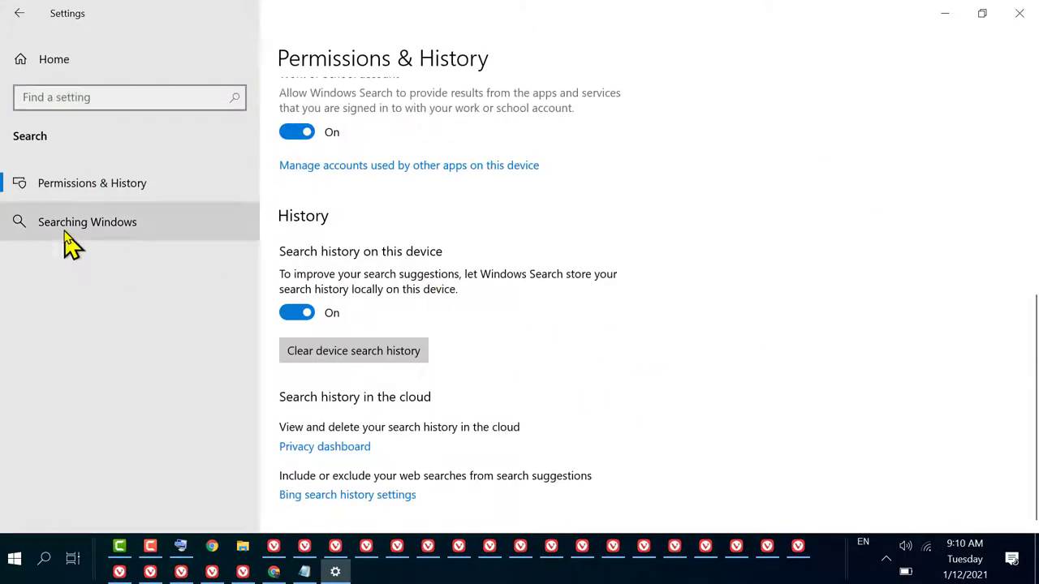
{"action": "left_click", "coordinate": [65, 228]}
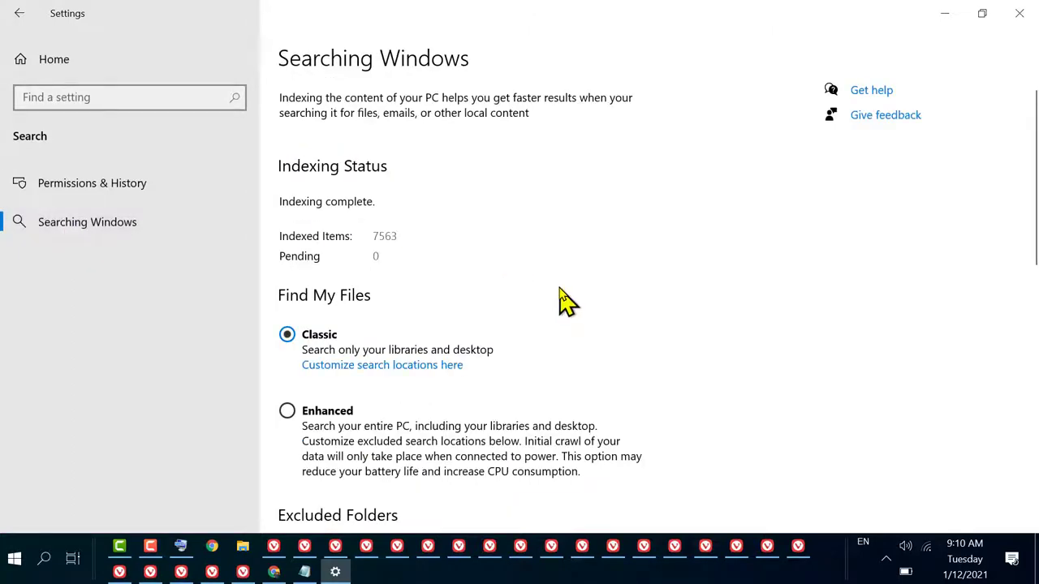
{"action": "scroll", "coordinate": [565, 299], "scroll_direction": "down", "scroll_amount": 10}
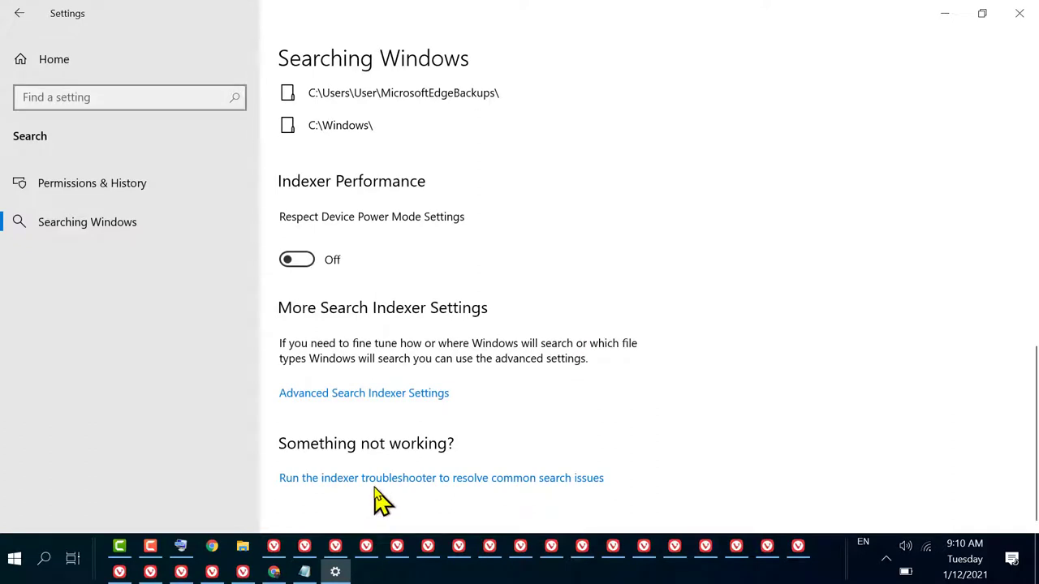
{"action": "left_click", "coordinate": [417, 479]}
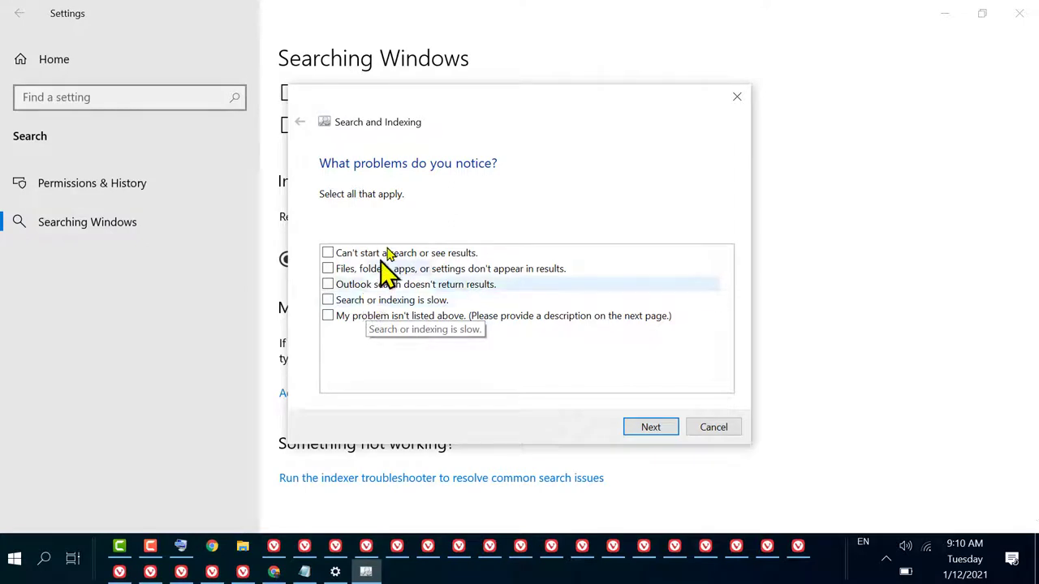
Run the troubleshooter for "Can't start a search or see results", and close it and the Settings window.
{"action": "left_click", "coordinate": [328, 253]}
{"action": "left_click", "coordinate": [329, 285]}
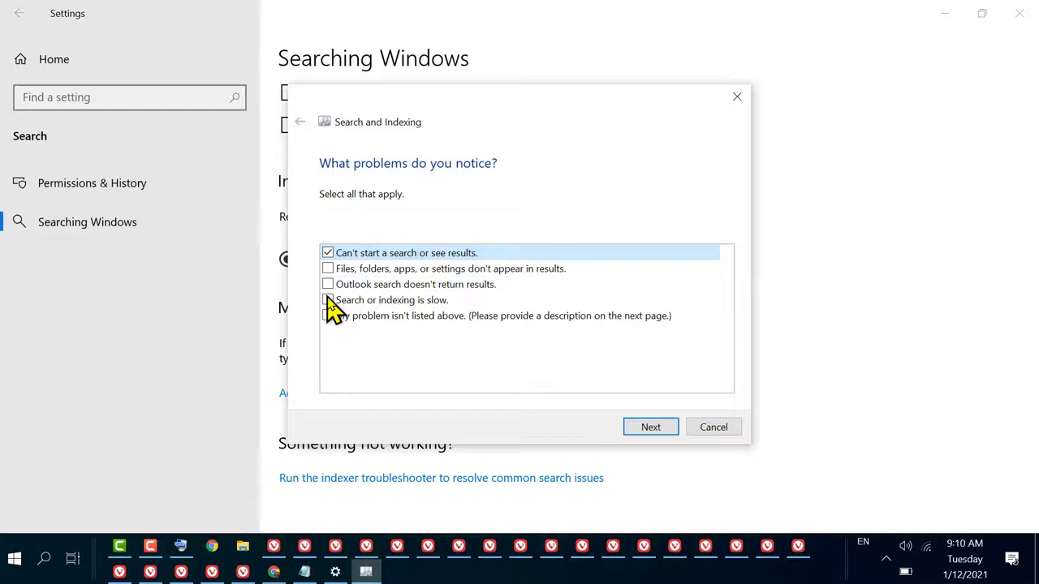
{"action": "left_click", "coordinate": [653, 431]}
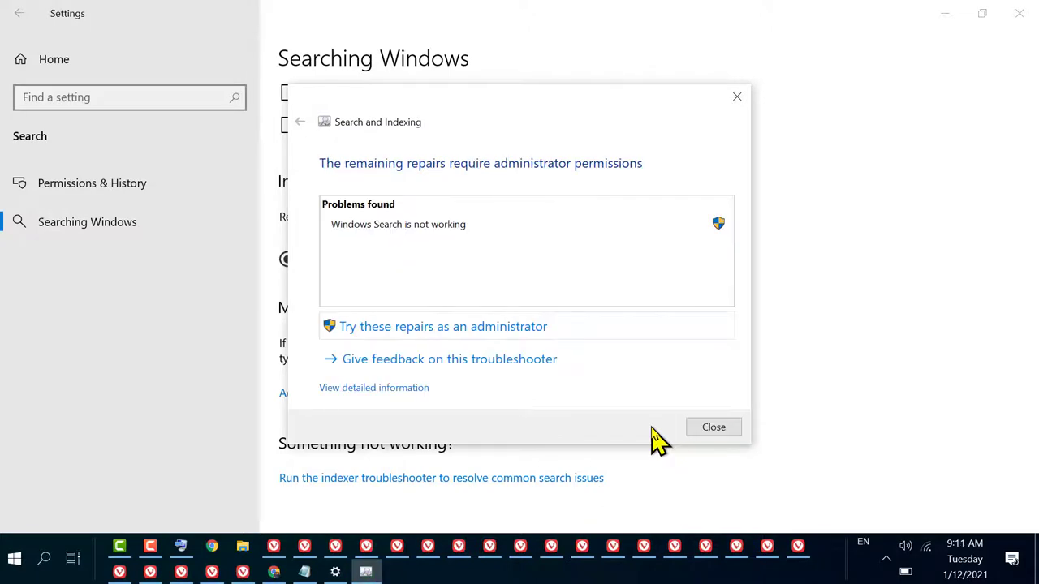
{"action": "left_click", "coordinate": [709, 430]}
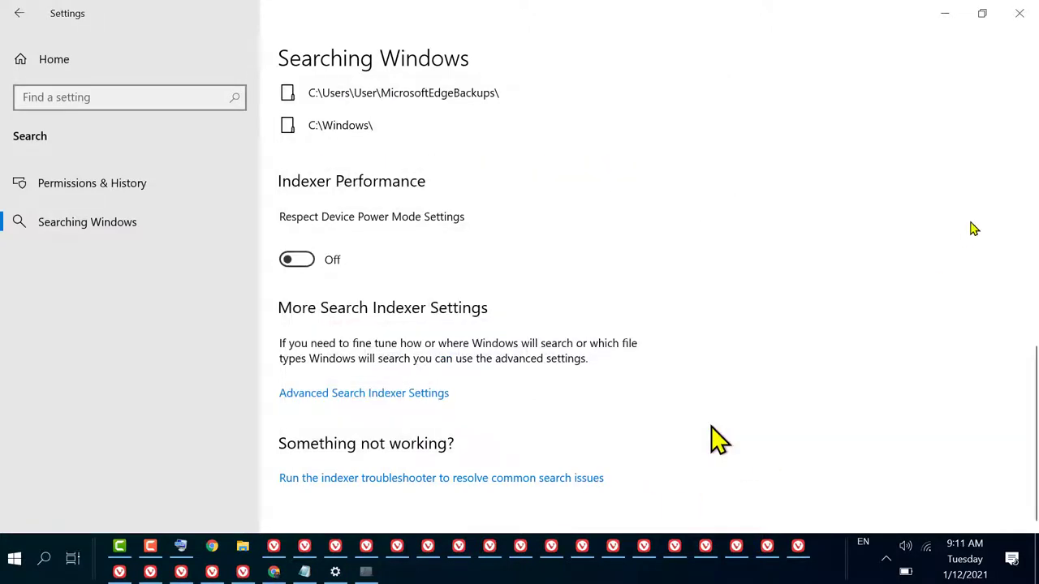
{"action": "left_click", "coordinate": [1019, 15]}
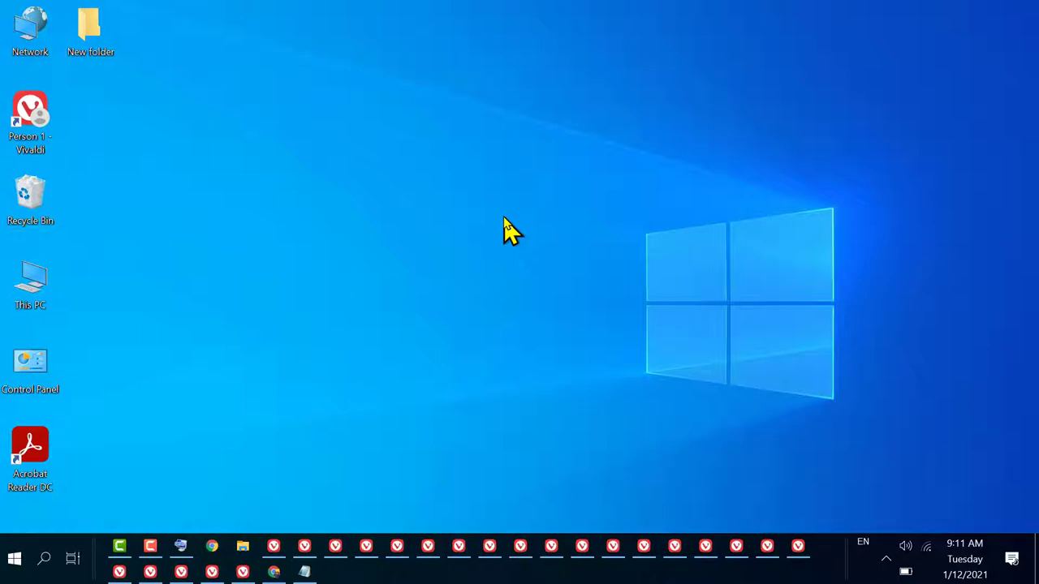
Search Windows for cmd and open Command Prompt as administrator, allowing it to make changes to the device.
{"action": "left_click", "coordinate": [506, 231]}
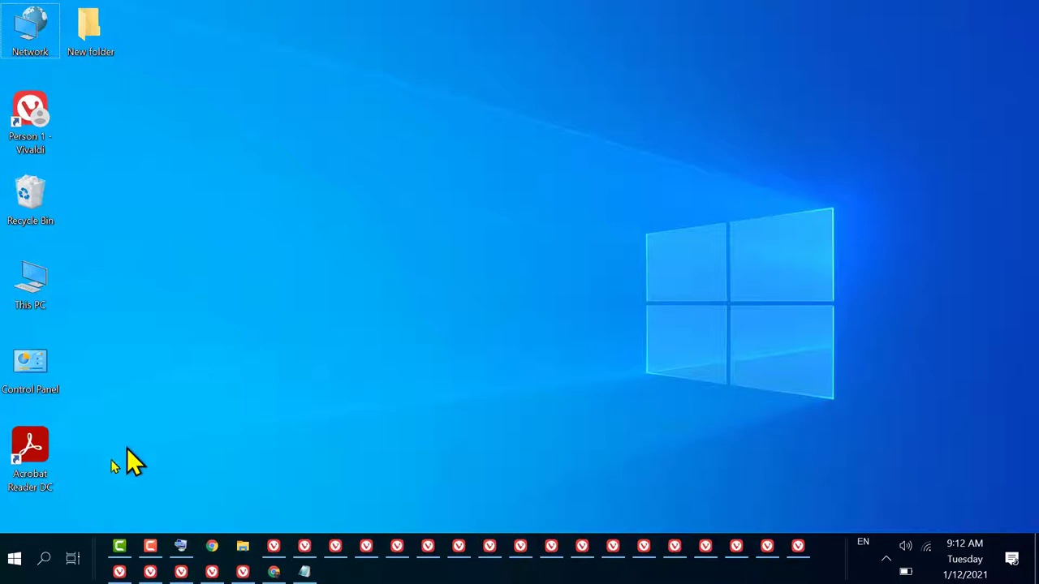
{"action": "left_click", "coordinate": [45, 561]}
{"action": "type", "text": "c"}
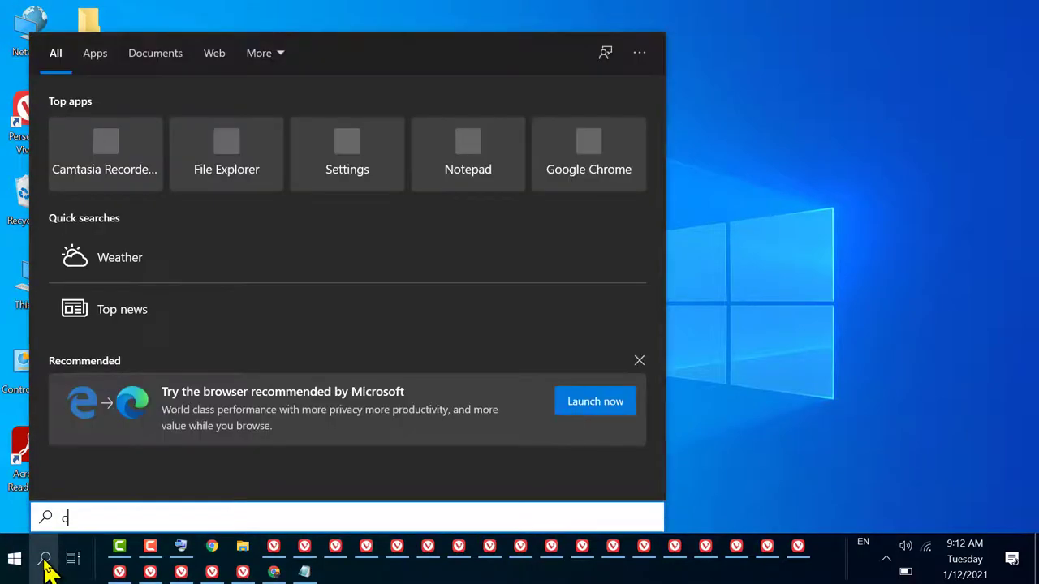
{"action": "type", "text": "md"}
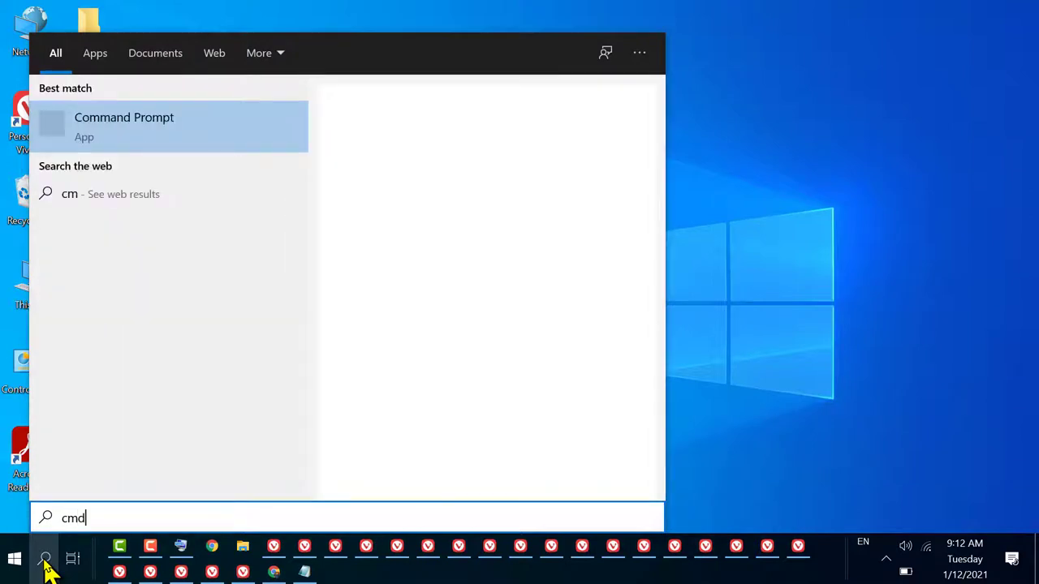
{"action": "right_click", "coordinate": [155, 124]}
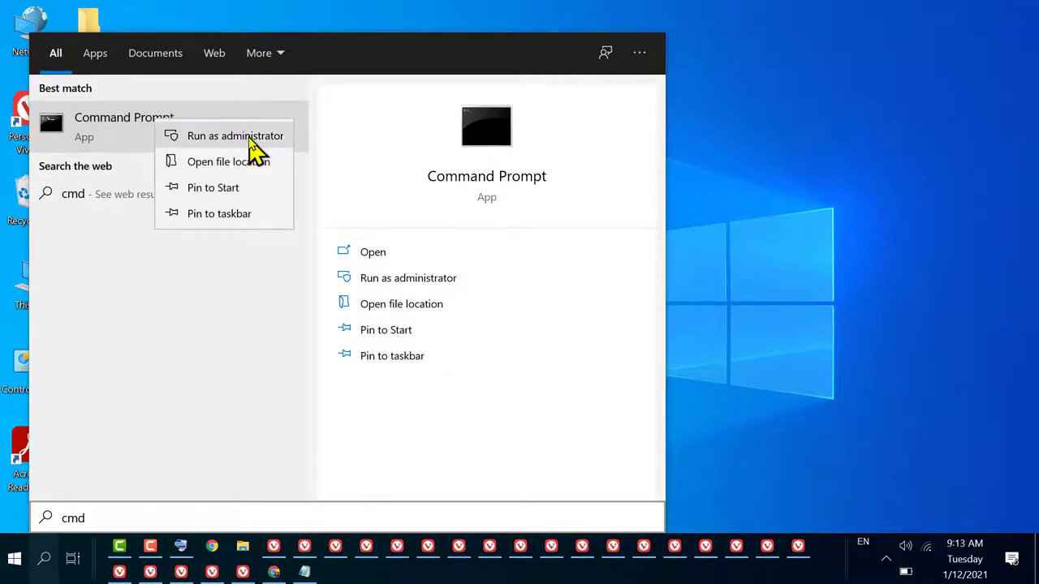
{"action": "key", "text": "Escape"}
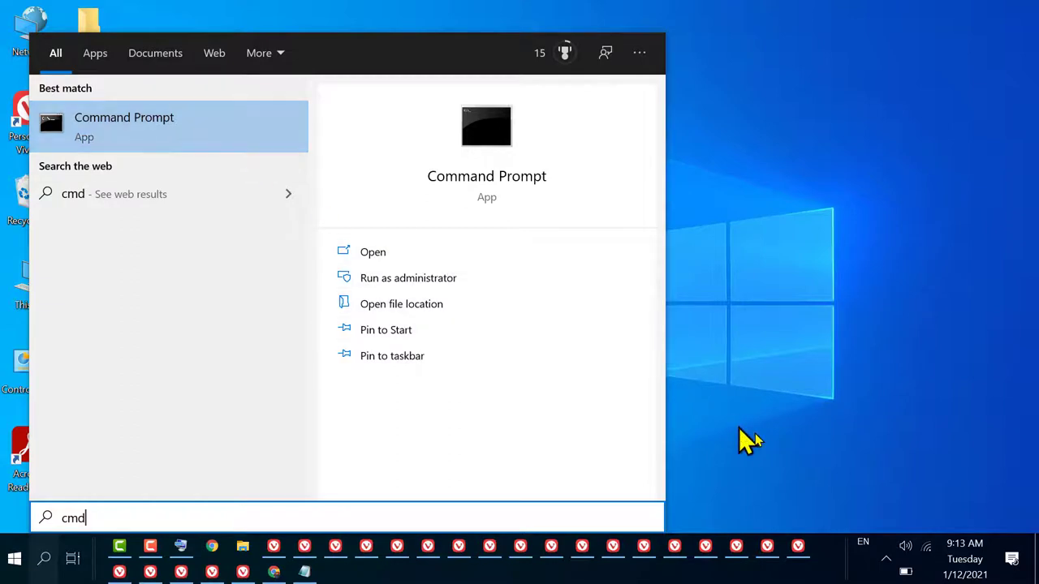
{"action": "key", "text": "ctrl+shift+Return"}
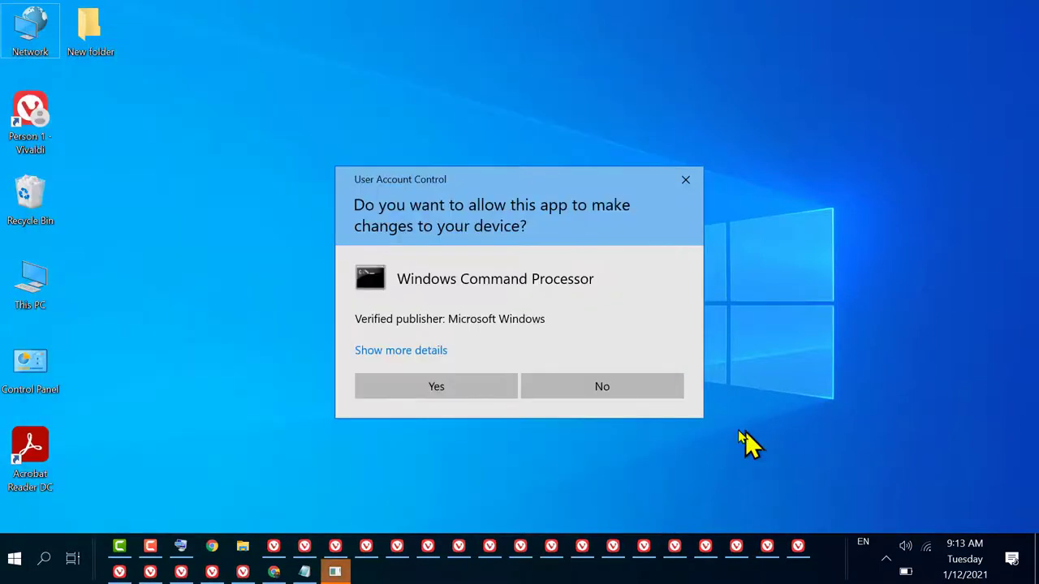
{"action": "left_click", "coordinate": [452, 398]}
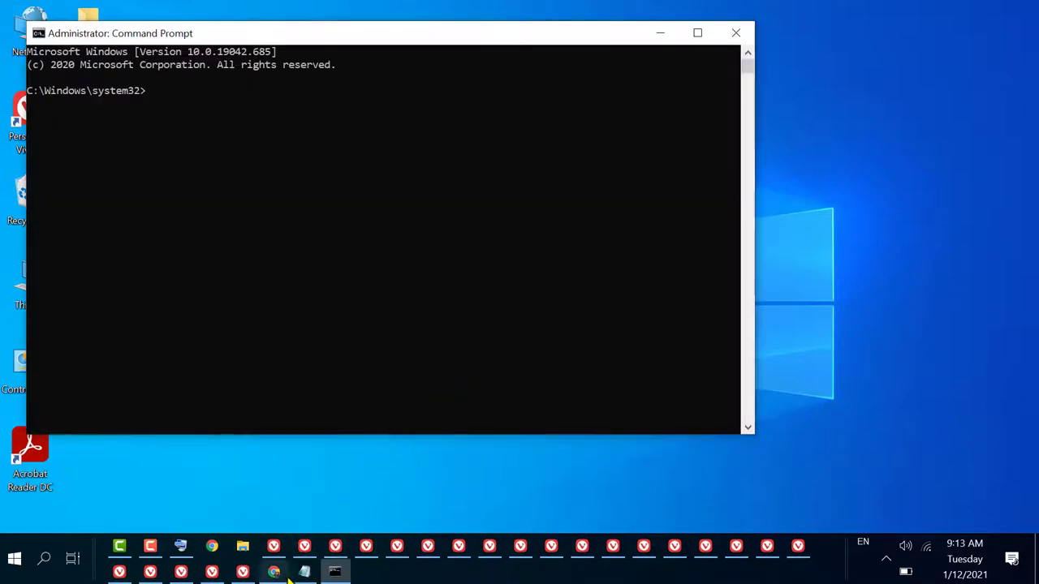
Switch to the Notepad note and copy the command DISM /ONLINE /CLEANUP-IMAGE /RESTOREHEALTH.
{"action": "left_click", "coordinate": [305, 572]}
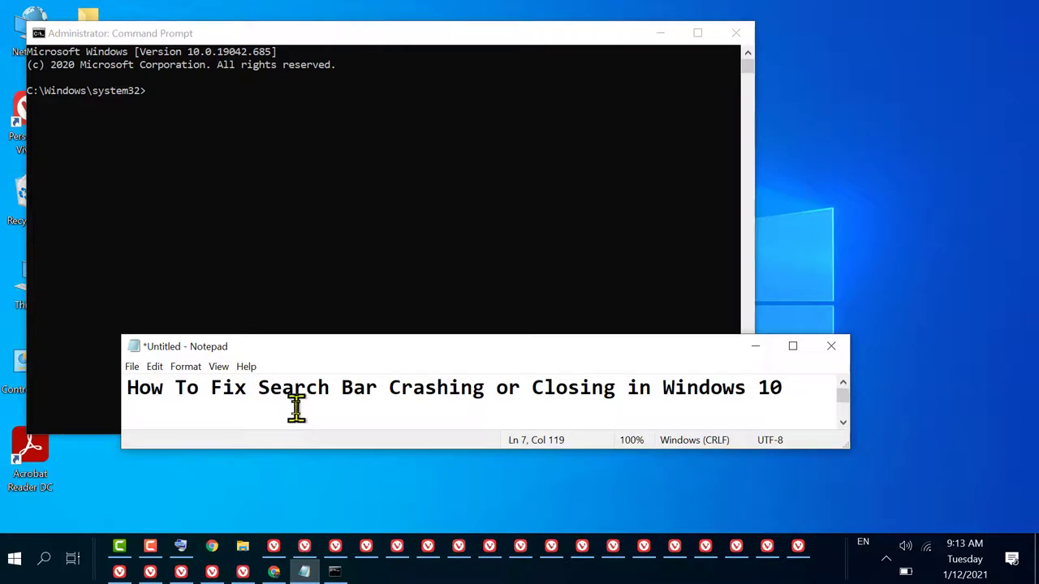
{"action": "scroll", "coordinate": [297, 409], "scroll_direction": "down", "scroll_amount": 2}
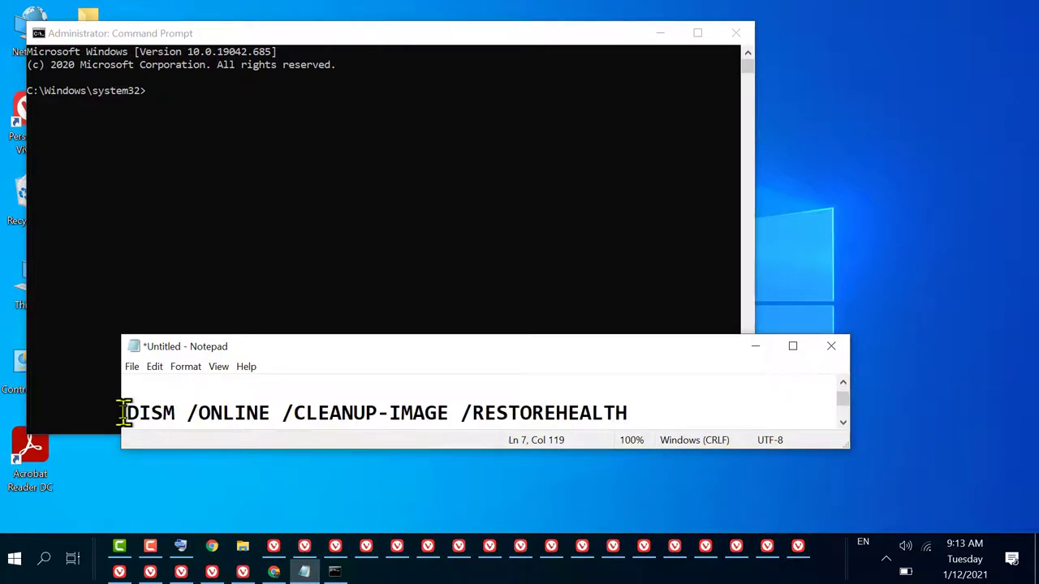
{"action": "left_click_drag", "start_coordinate": [130, 412], "coordinate": [628, 409]}
{"action": "right_click", "coordinate": [625, 412]}
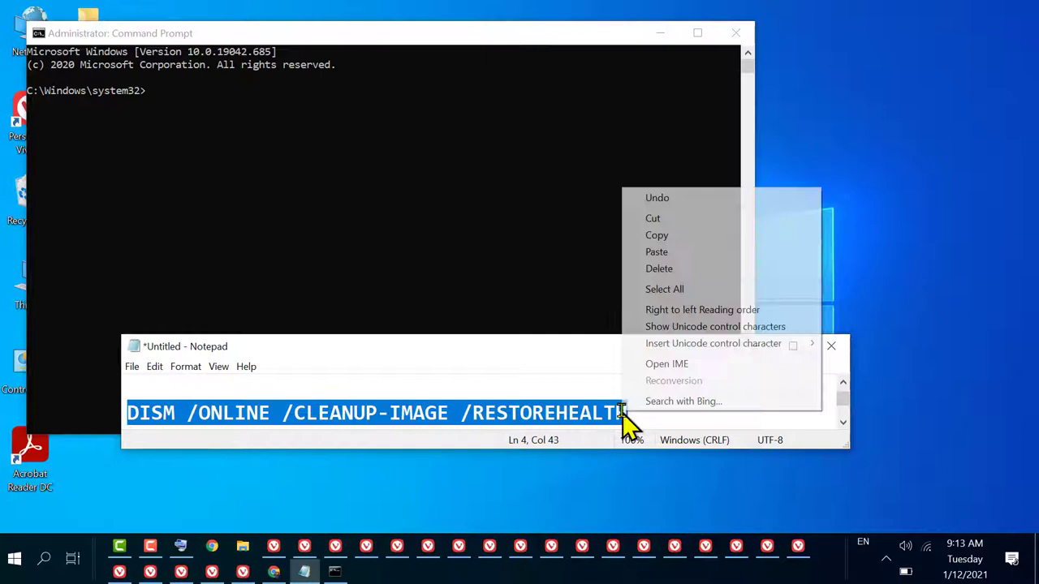
{"action": "left_click", "coordinate": [680, 238]}
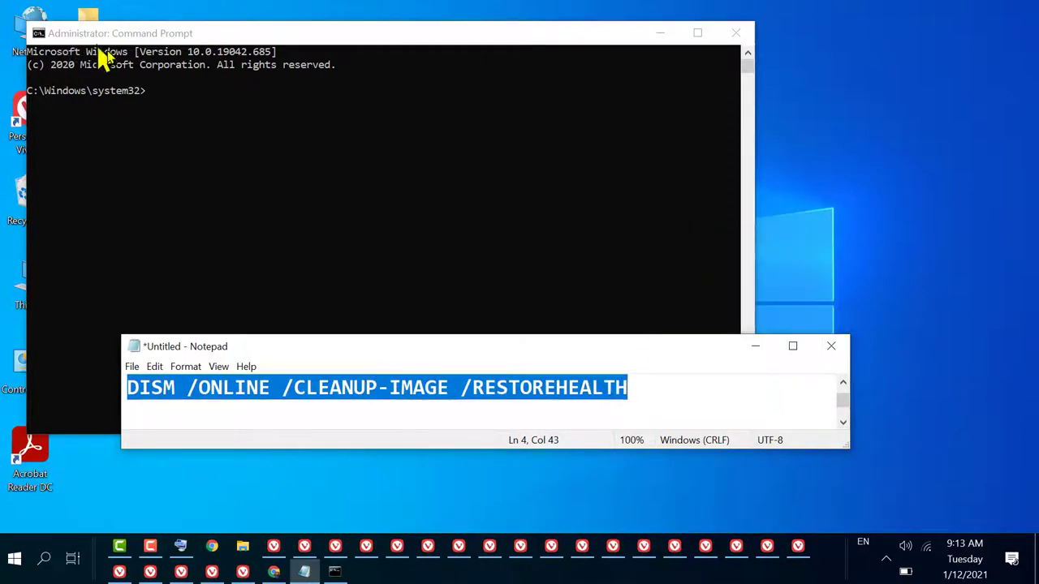
Paste and run DISM /ONLINE /CLEANUP-IMAGE /RESTOREHEALTH in the administrator Command Prompt, and close the window.
{"action": "right_click", "coordinate": [294, 34]}
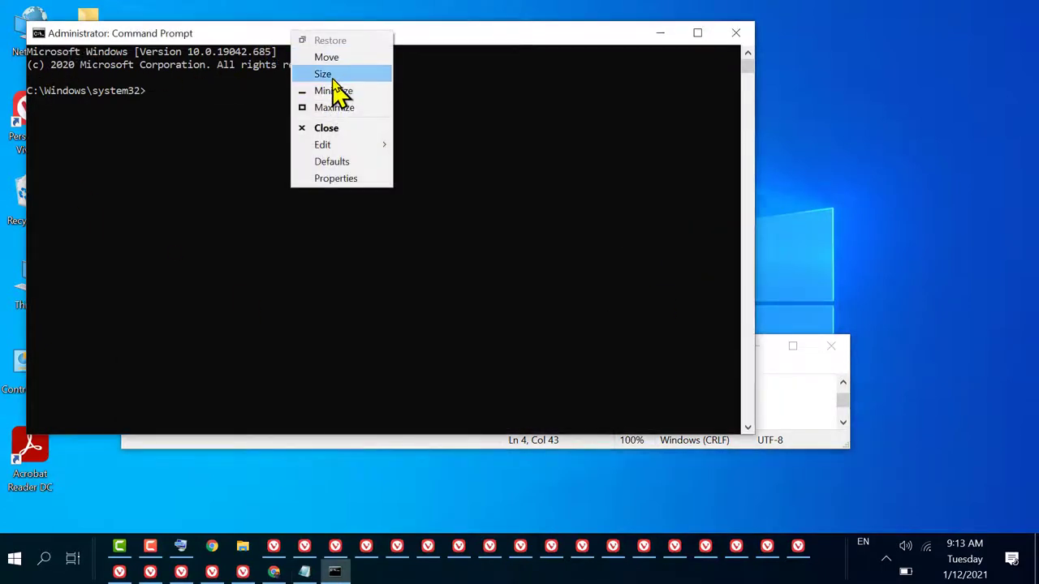
{"action": "mouse_move", "coordinate": [341, 146]}
{"action": "left_click", "coordinate": [425, 179]}
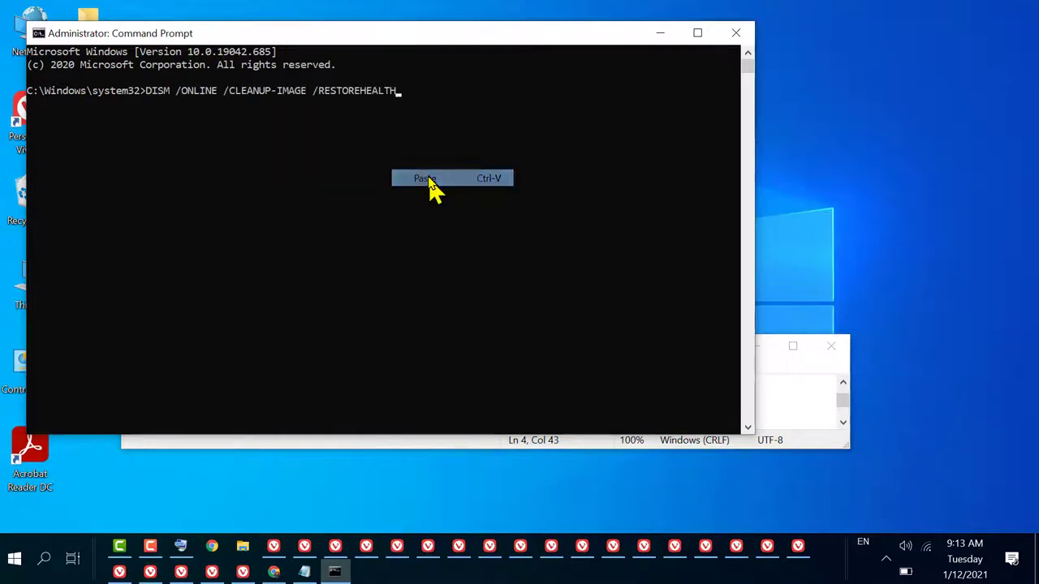
{"action": "key", "text": "Return"}
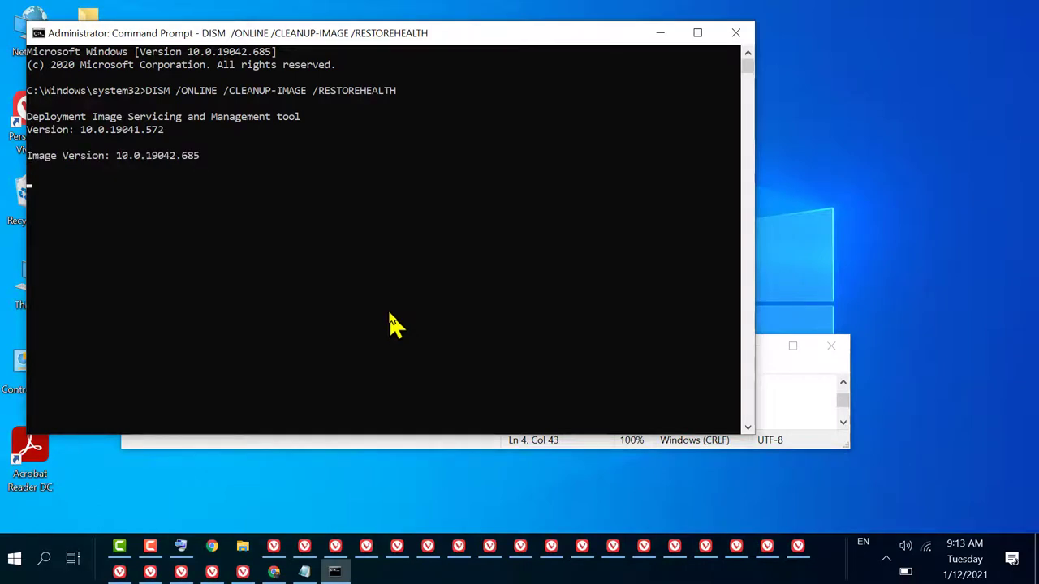
{"action": "left_click", "coordinate": [740, 37]}
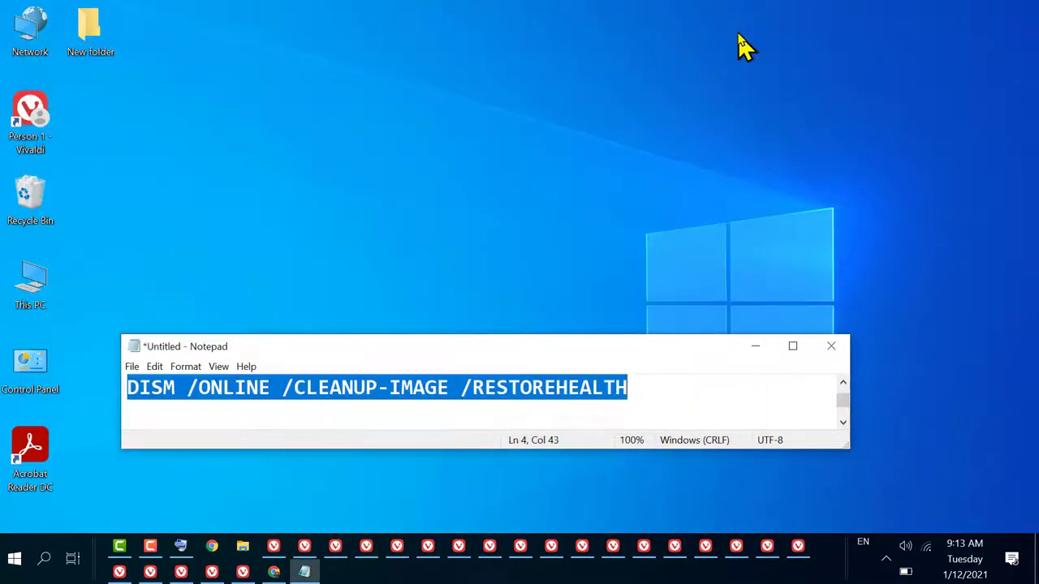
Search Windows for powers and open Windows PowerShell as administrator, allowing it to make changes to the device.
{"action": "left_click", "coordinate": [46, 559]}
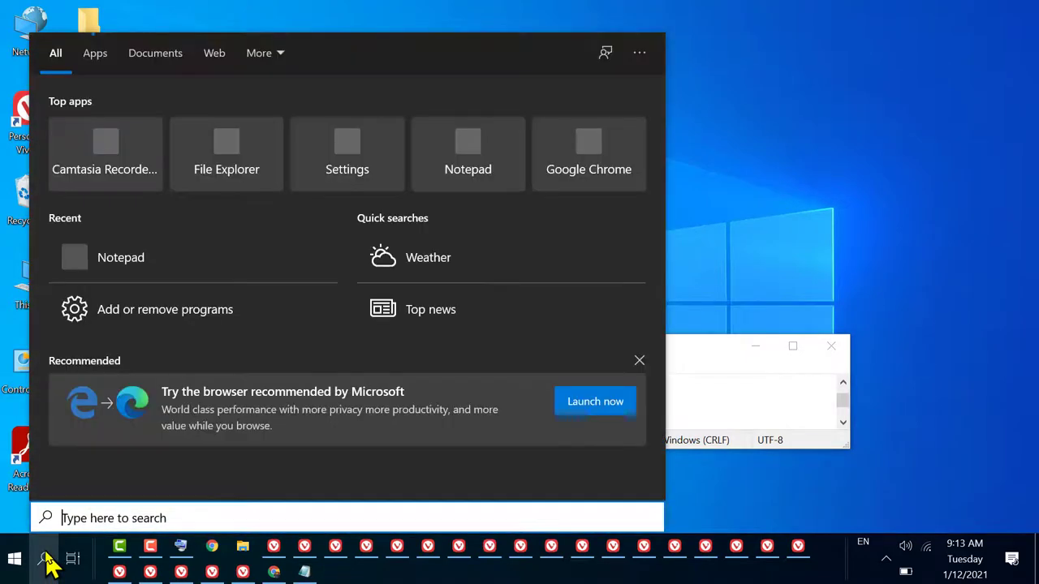
{"action": "type", "text": "power"}
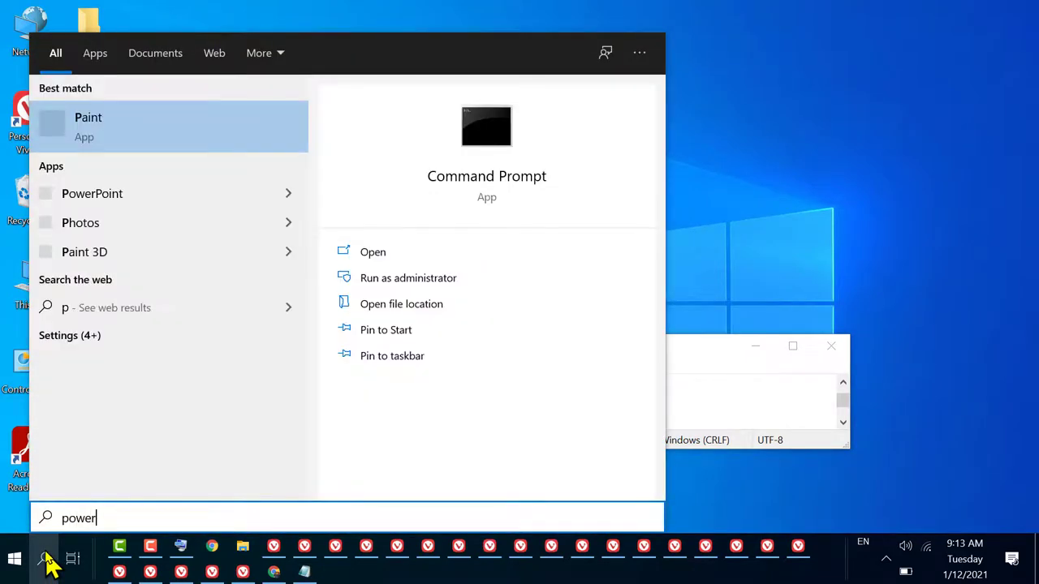
{"action": "type", "text": "s"}
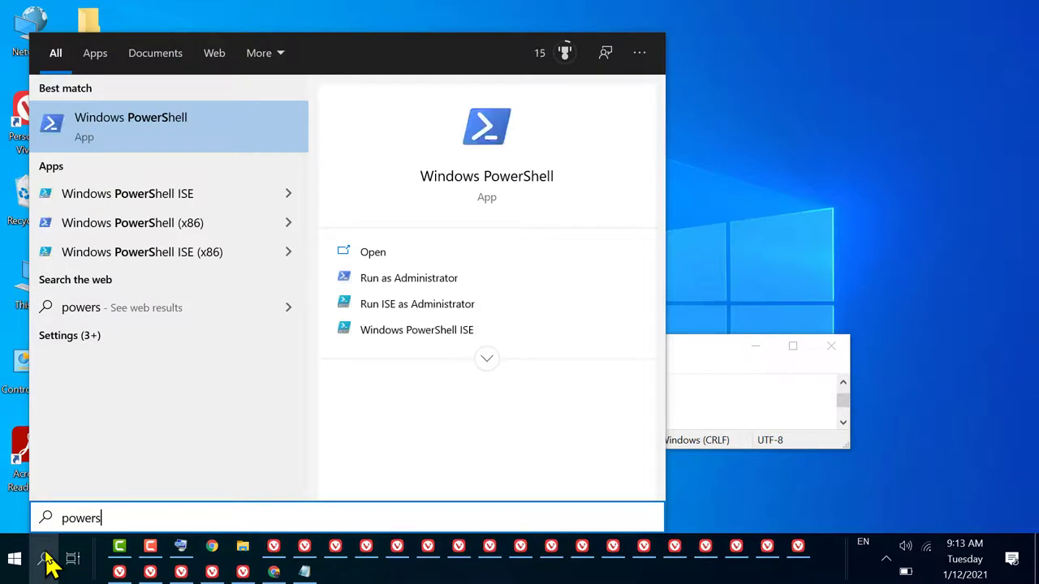
{"action": "left_click", "coordinate": [434, 280]}
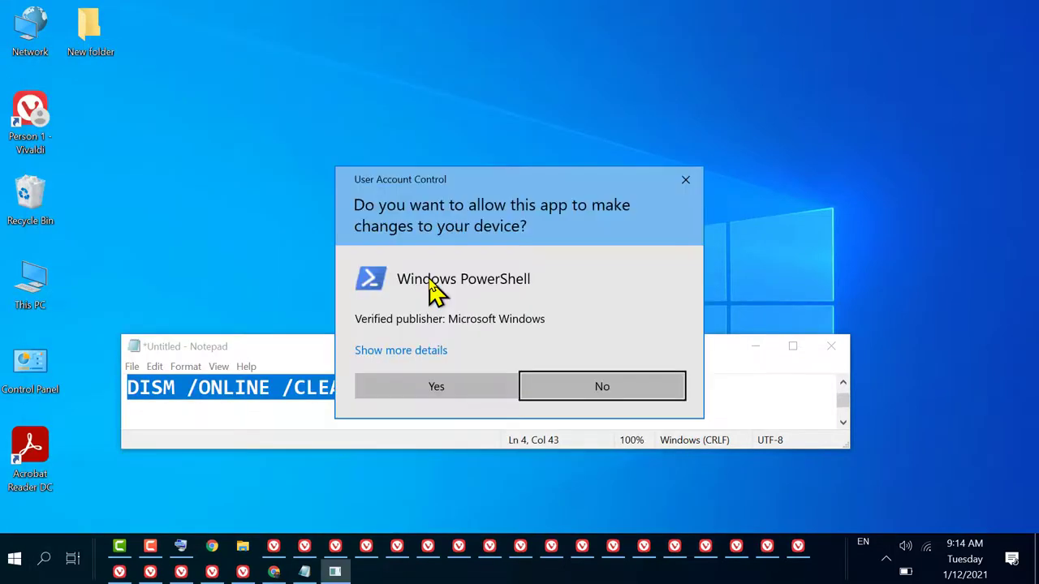
{"action": "left_click", "coordinate": [427, 387]}
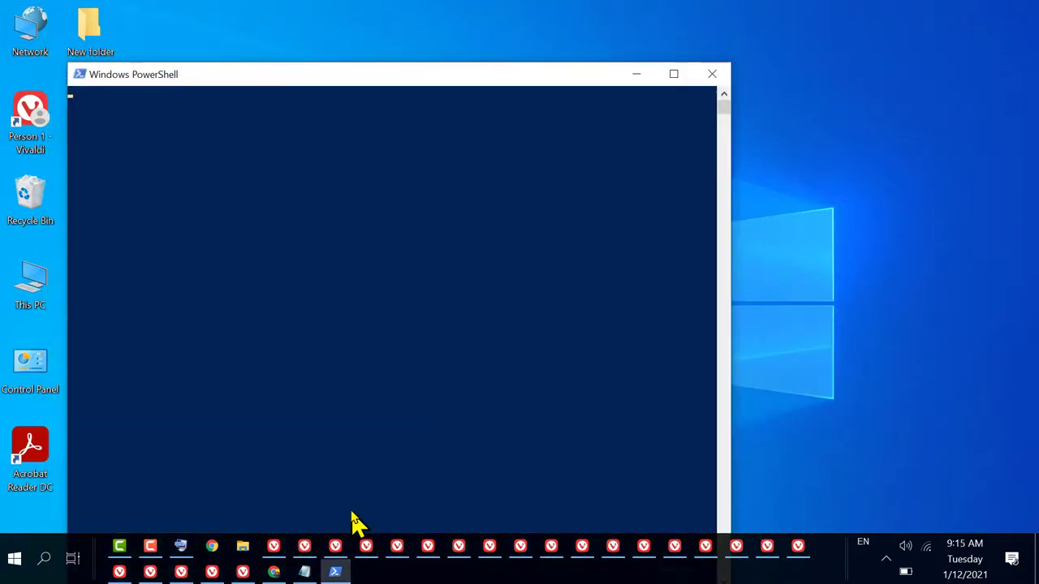
Switch to the Notepad note and copy the command Get-AppXPackage | Foreach {Add-AppxPackage -DisableDevelopmentMode -Register "$($_.InstallLocation)\AppXManifest.xml"}.
{"action": "left_click", "coordinate": [303, 571]}
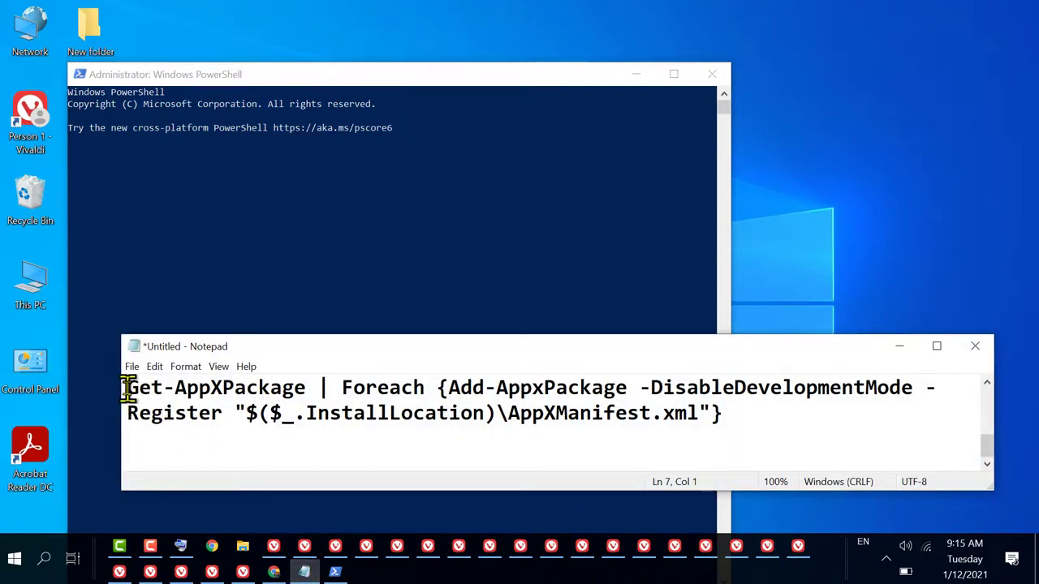
{"action": "left_click_drag", "start_coordinate": [123, 394], "coordinate": [725, 410]}
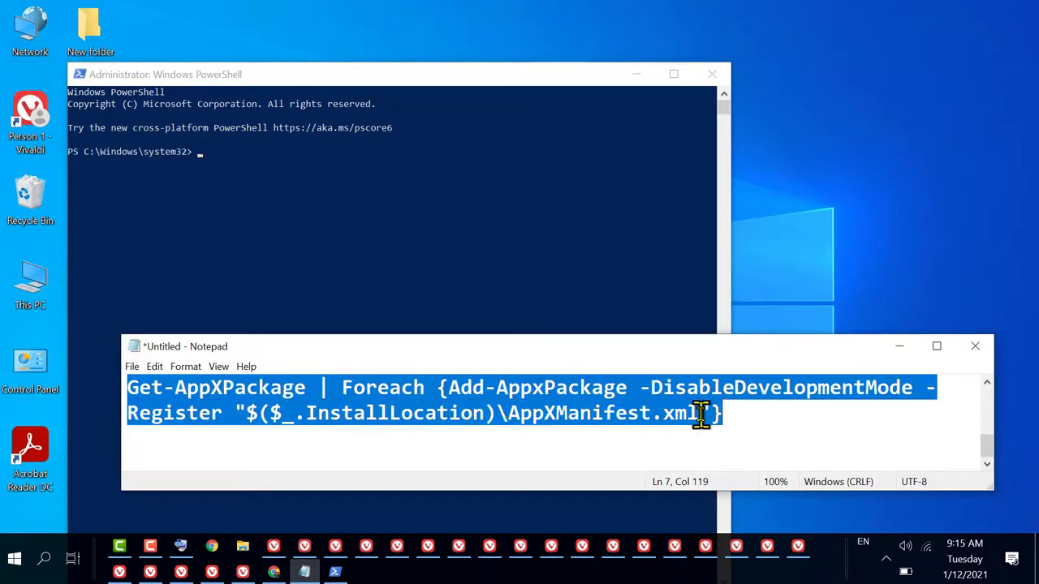
{"action": "right_click", "coordinate": [703, 414]}
{"action": "left_click", "coordinate": [754, 239]}
Paste the copied Get-AppXPackage re-registration command into the administrator PowerShell window and run it.
{"action": "left_click", "coordinate": [434, 81]}
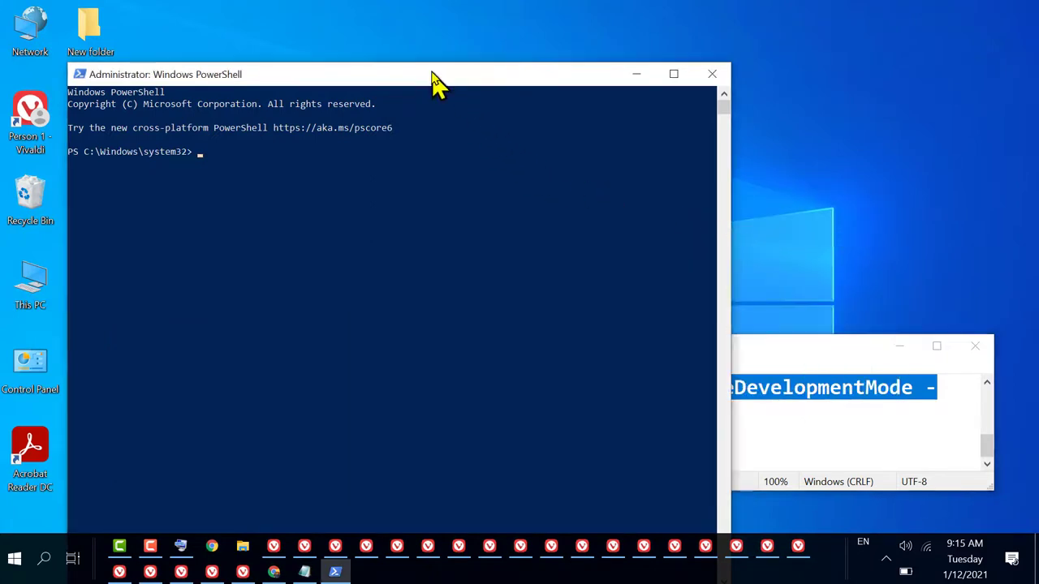
{"action": "right_click", "coordinate": [433, 82]}
{"action": "mouse_move", "coordinate": [490, 192]}
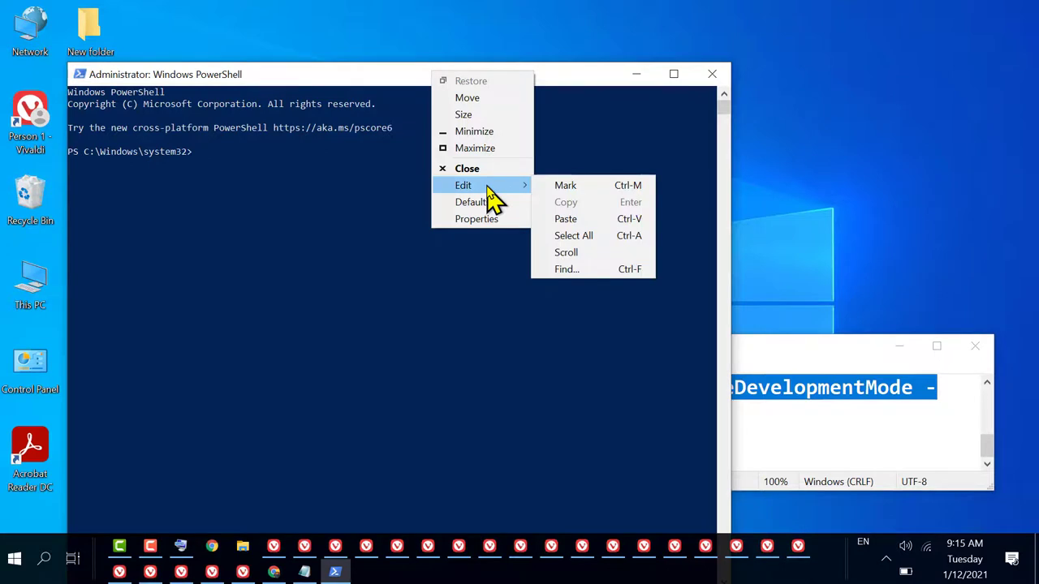
{"action": "left_click", "coordinate": [567, 221]}
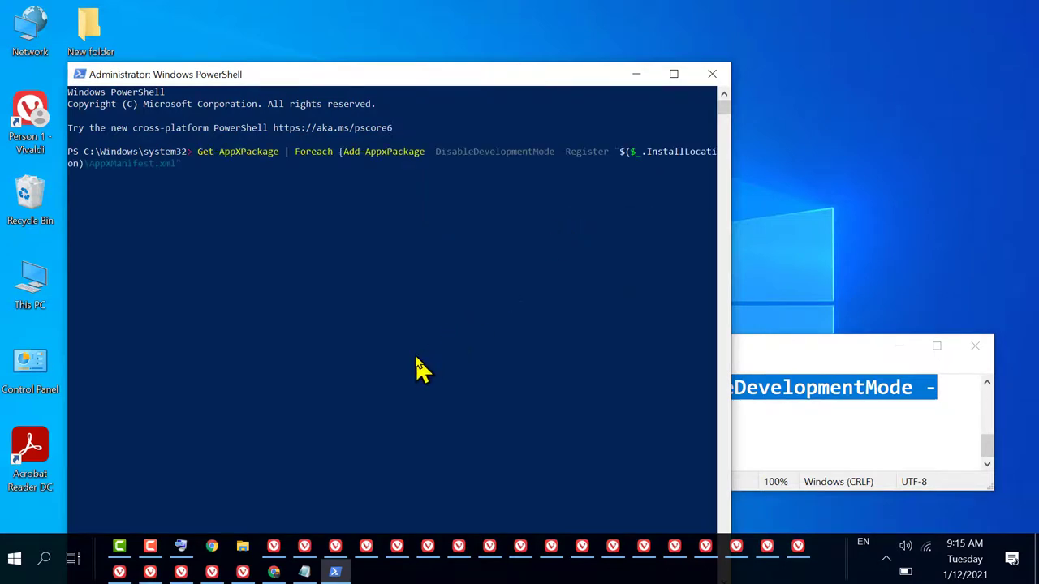
{"action": "key", "text": "Return"}
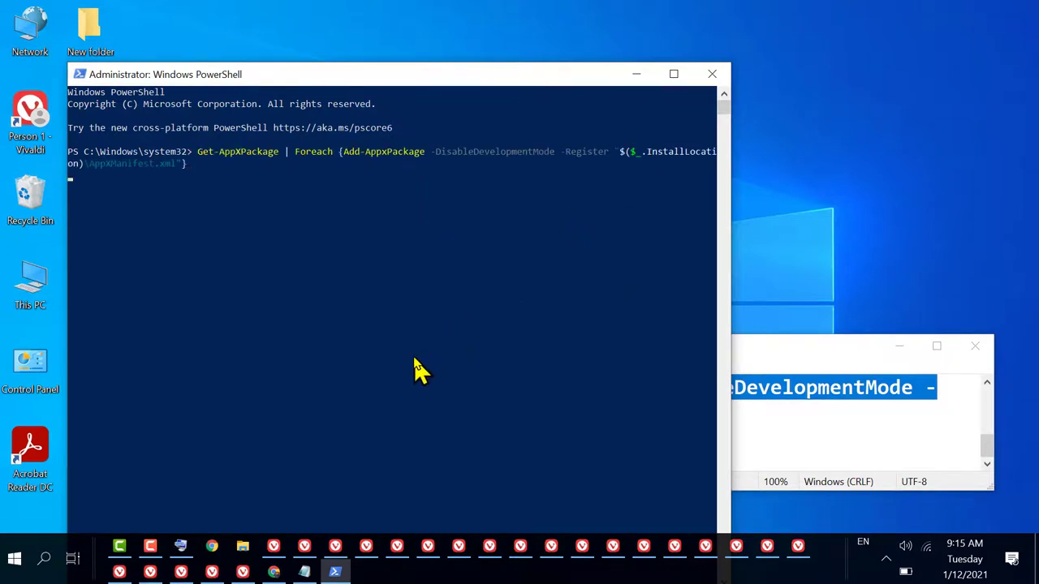